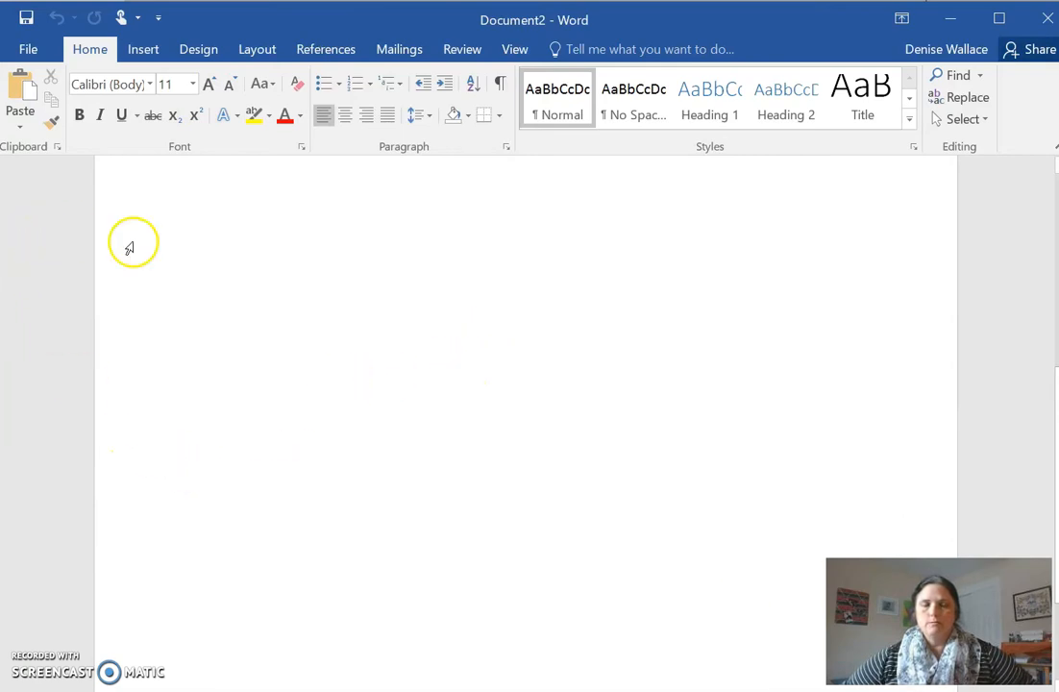
left_click(28, 49)
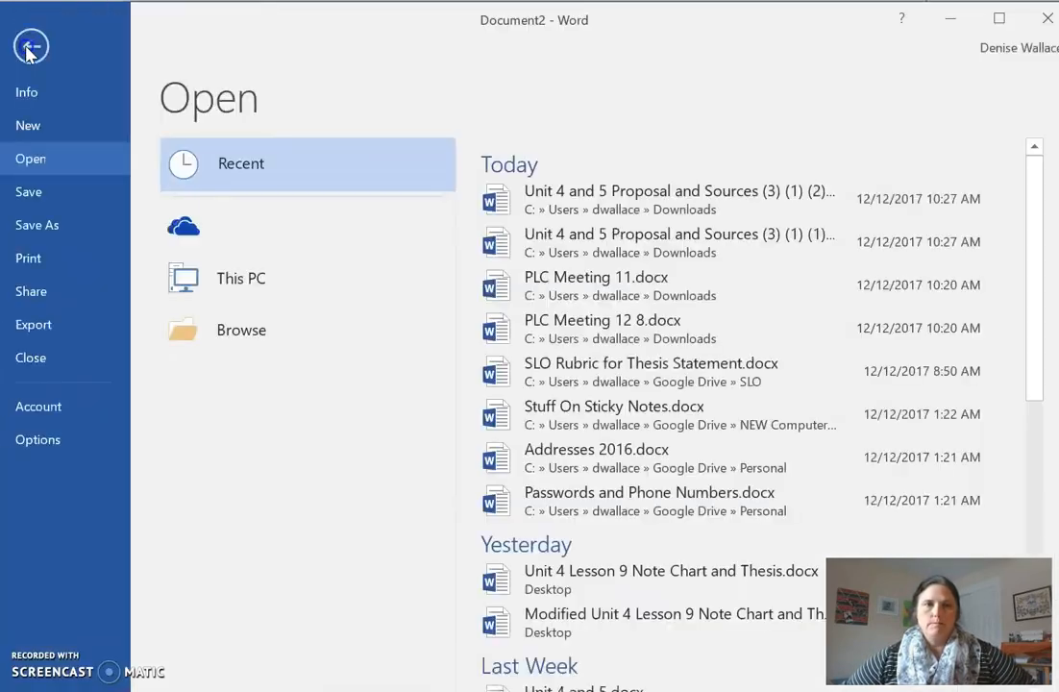
left_click(31, 46)
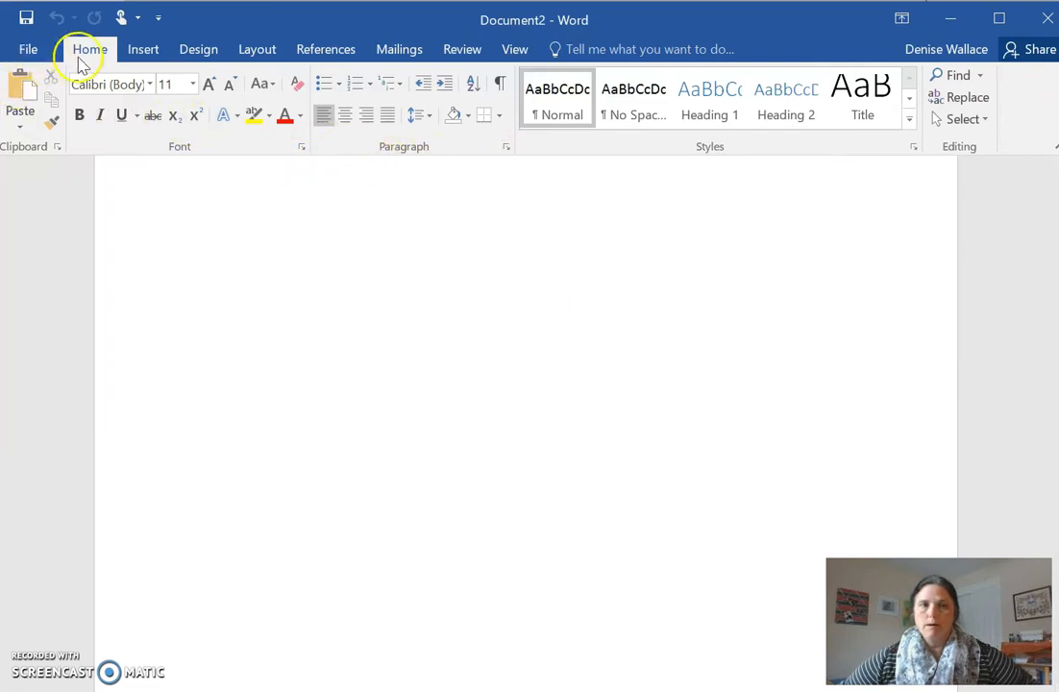
left_click(26, 50)
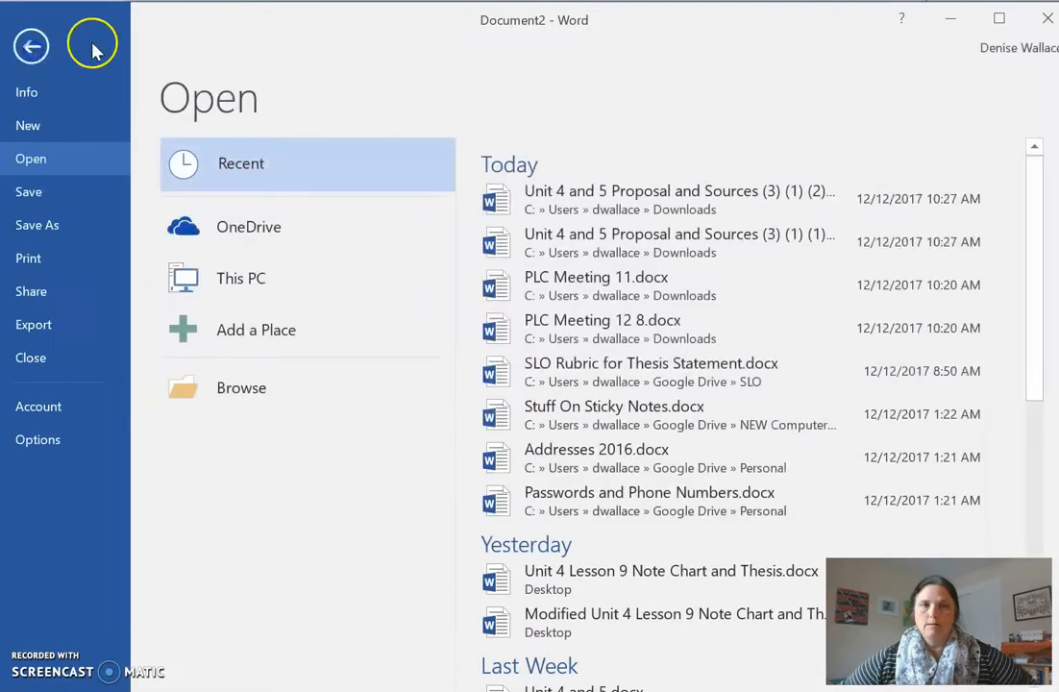
left_click(29, 43)
left_click(135, 50)
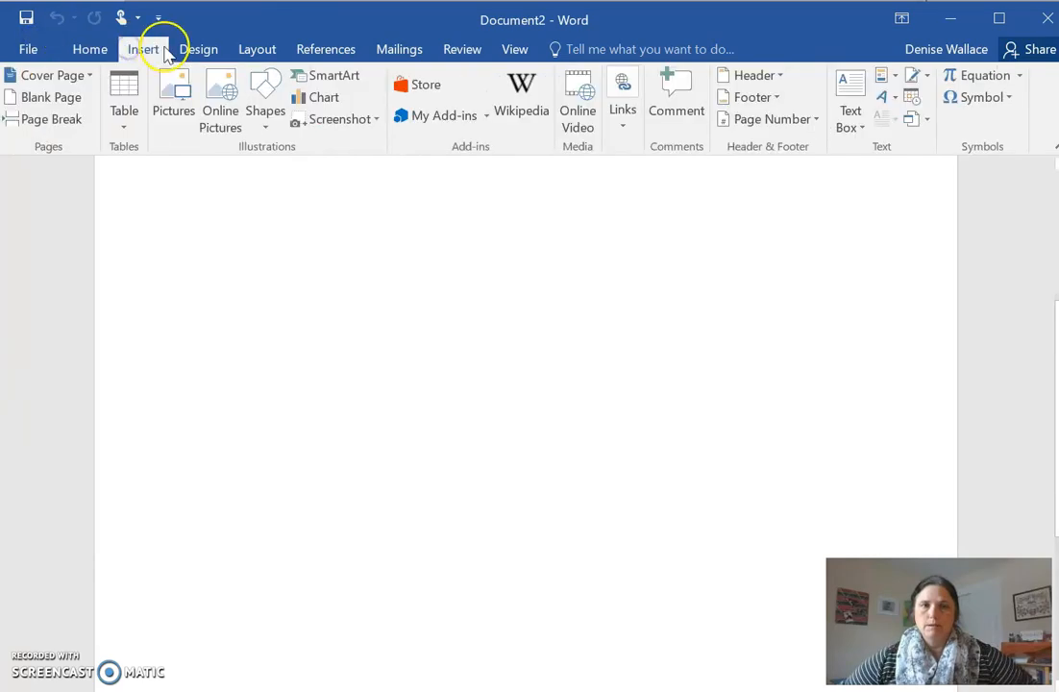
Set the paragraph line spacing of the blank document to Double
left_click(91, 50)
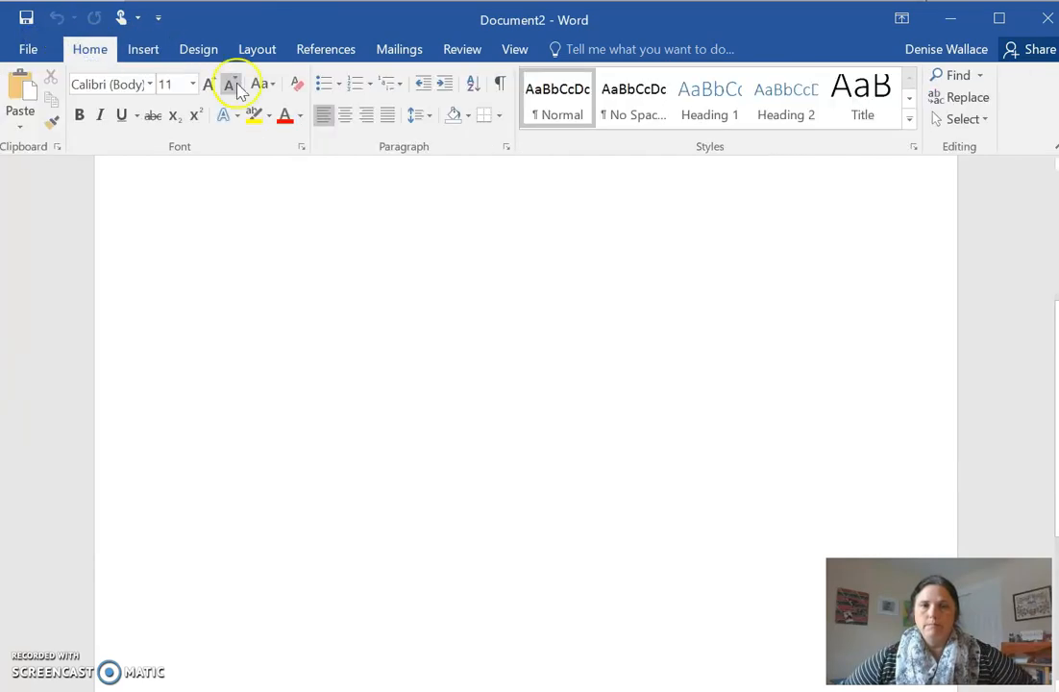
left_click(504, 148)
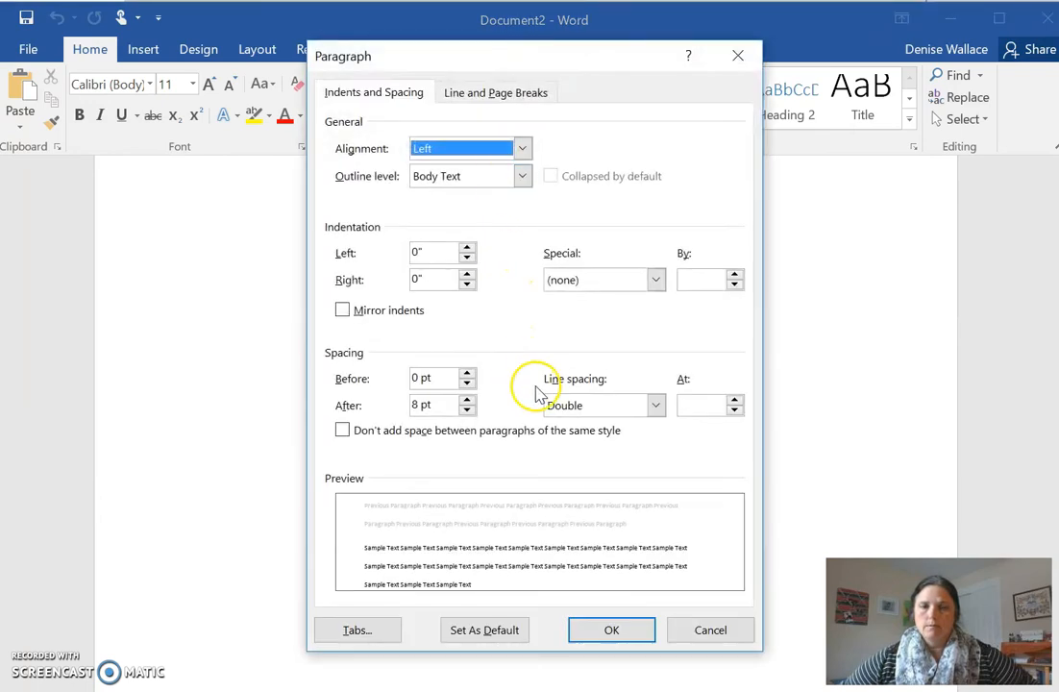
left_click(655, 404)
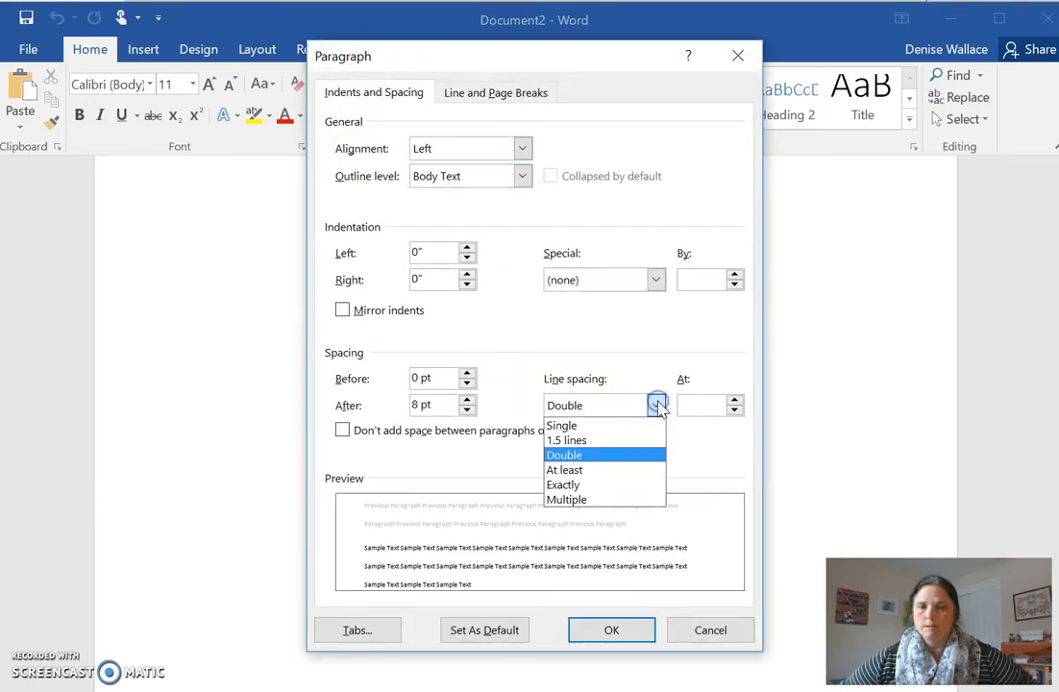
left_click(571, 454)
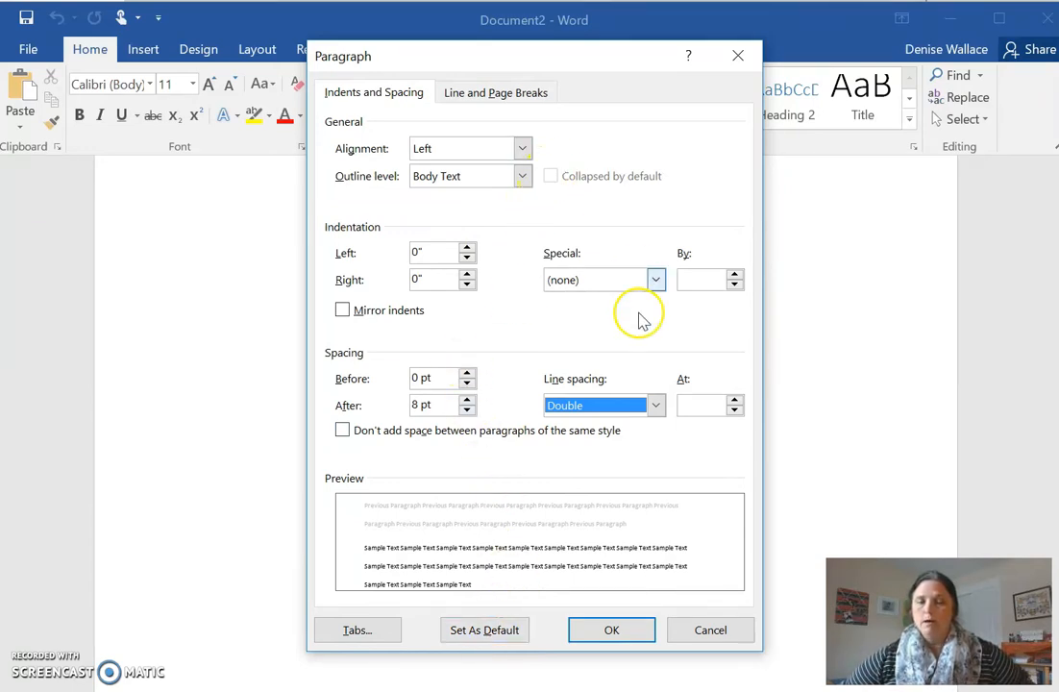
left_click(583, 628)
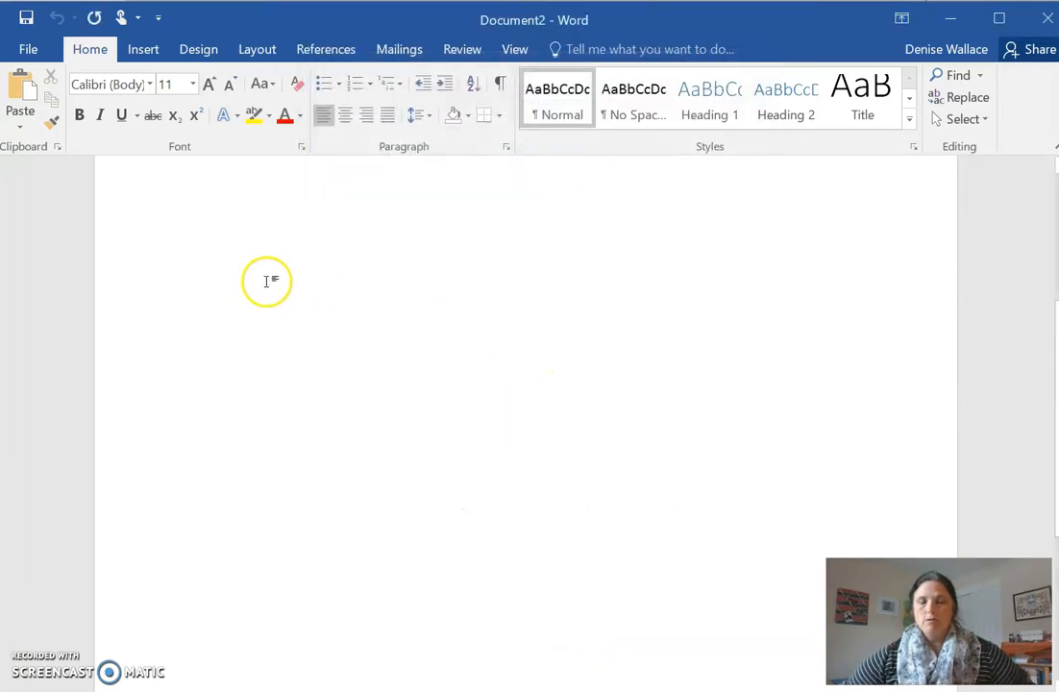
Set the font to Times New Roman and the font size to 12
left_click(149, 85)
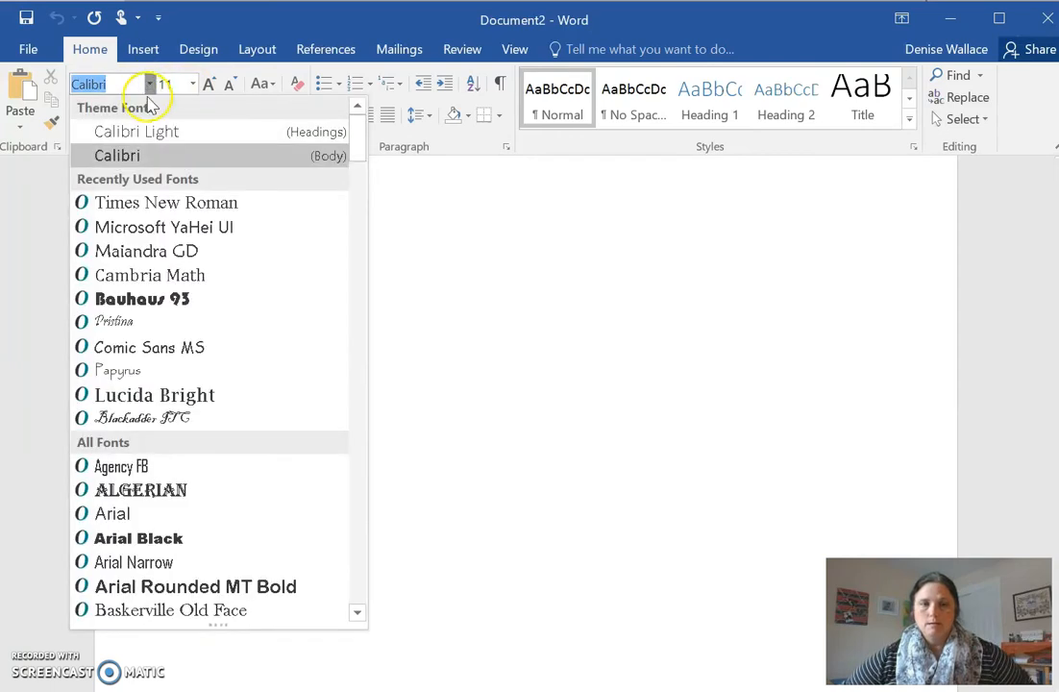
left_click(154, 204)
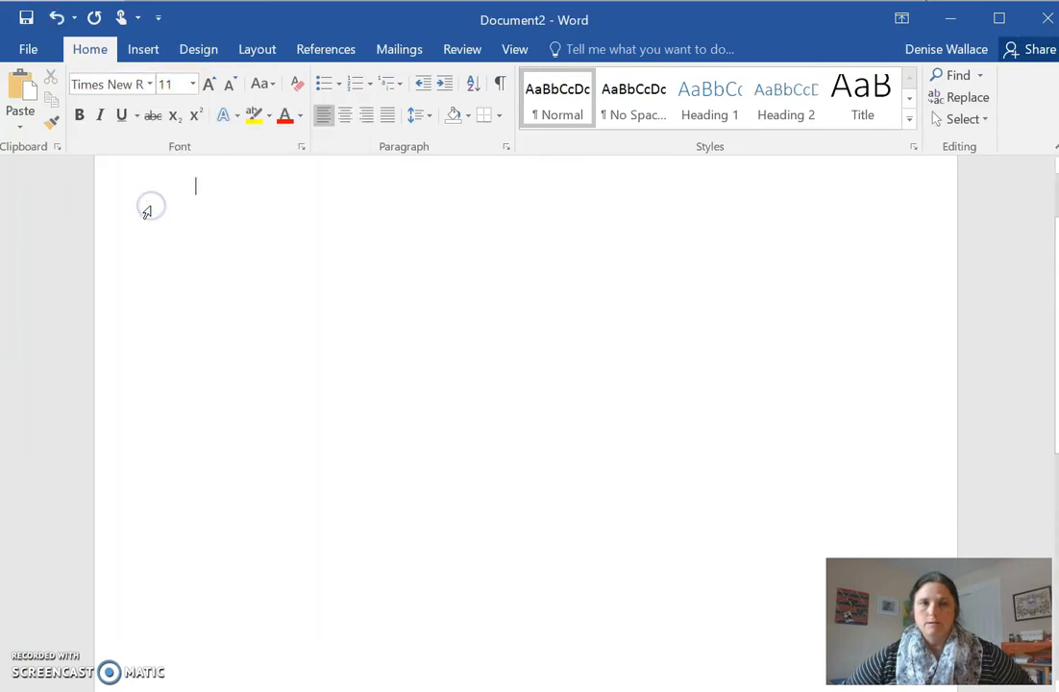
left_click(193, 85)
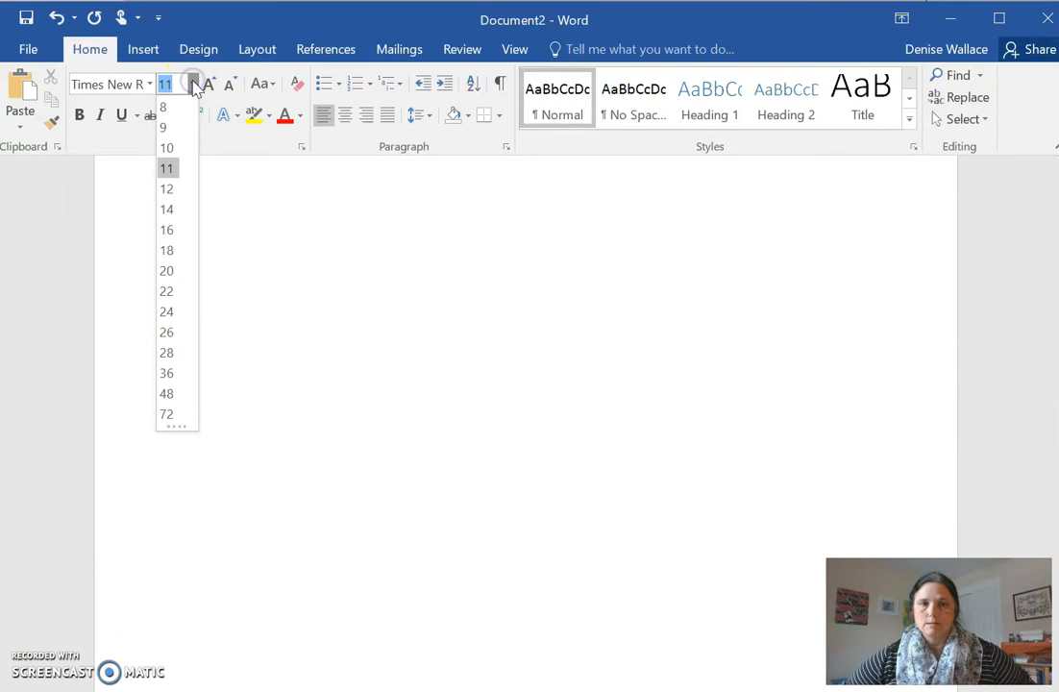
left_click(169, 189)
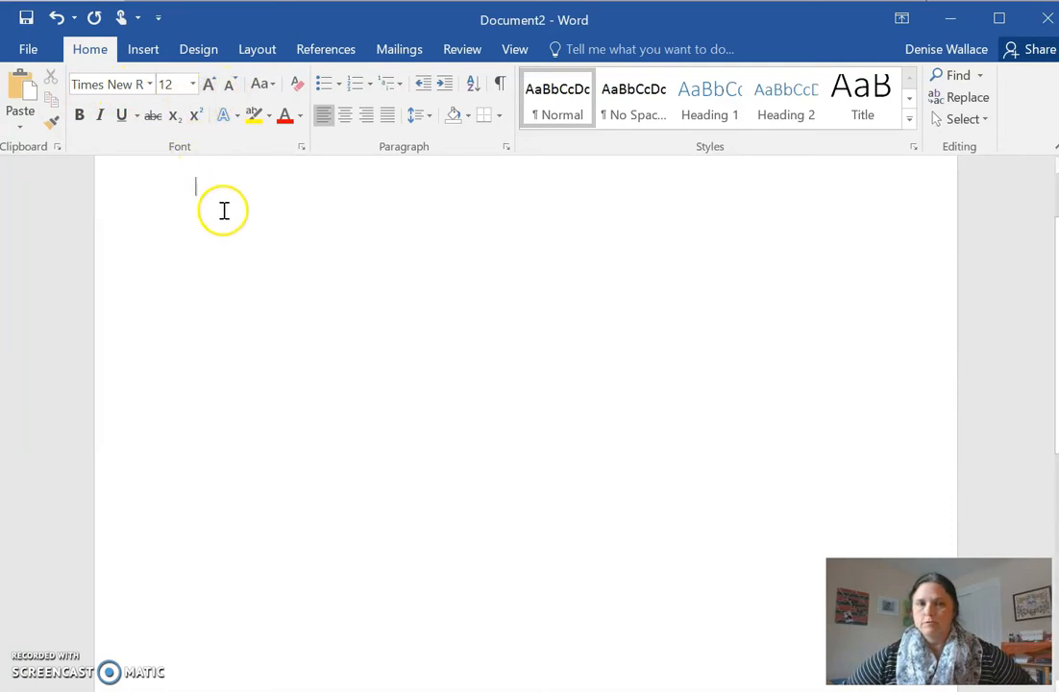
Write the four-line heading at the start of the page: Name, the teacher's title and surname, English 9, and Date
scroll(313, 347, "up", 1)
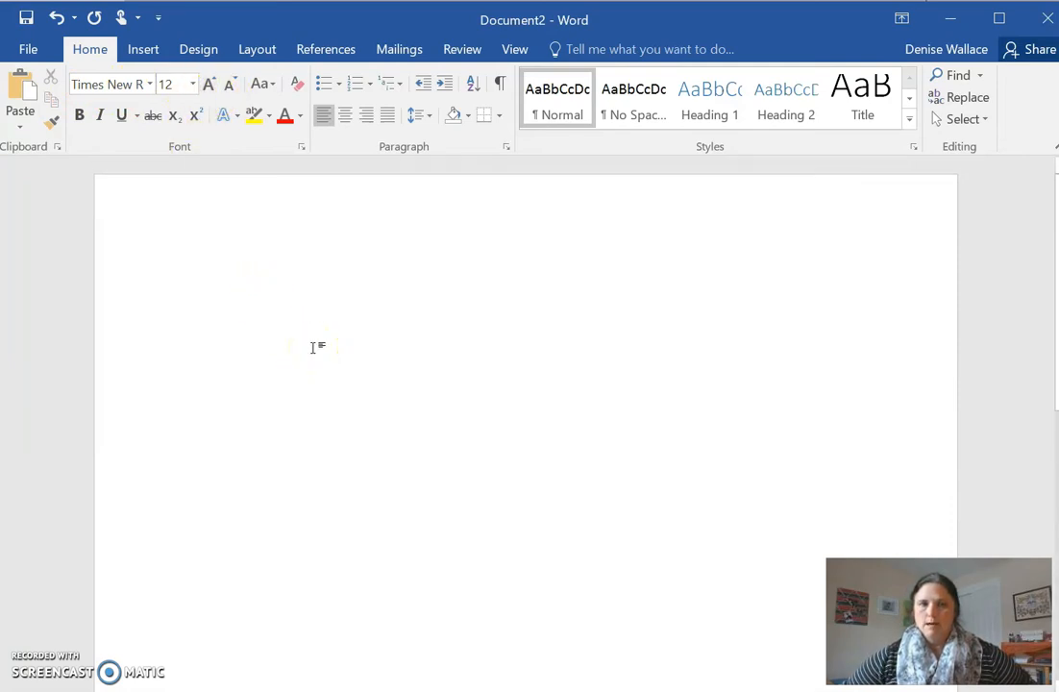
scroll(313, 347, "down", 1)
scroll(313, 347, "up", 1)
left_click(218, 309)
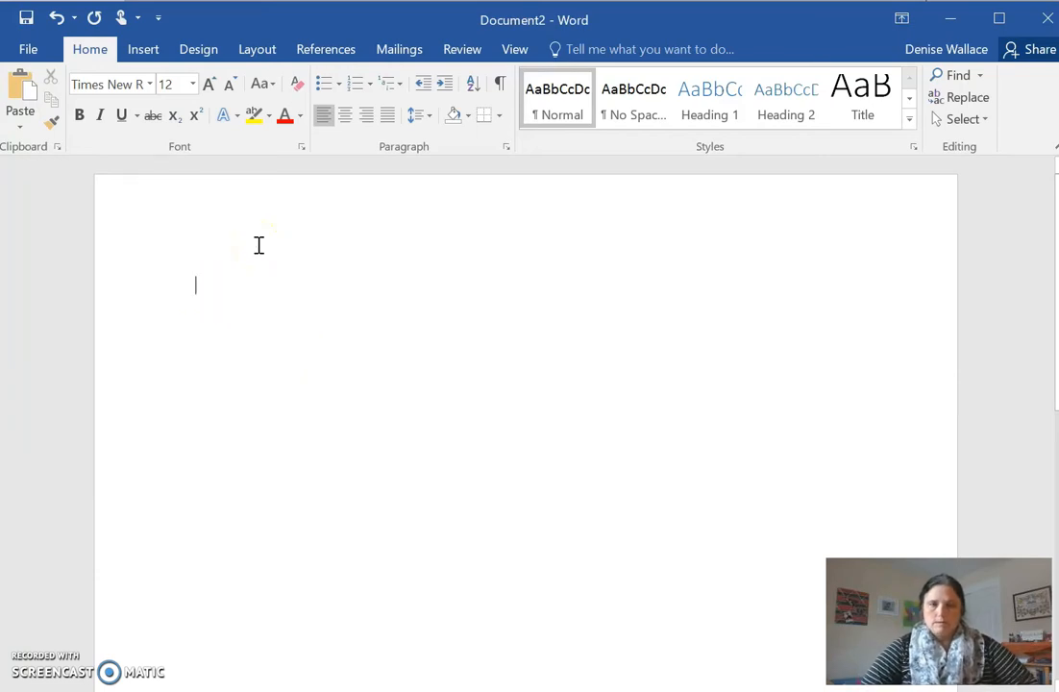
type("Name")
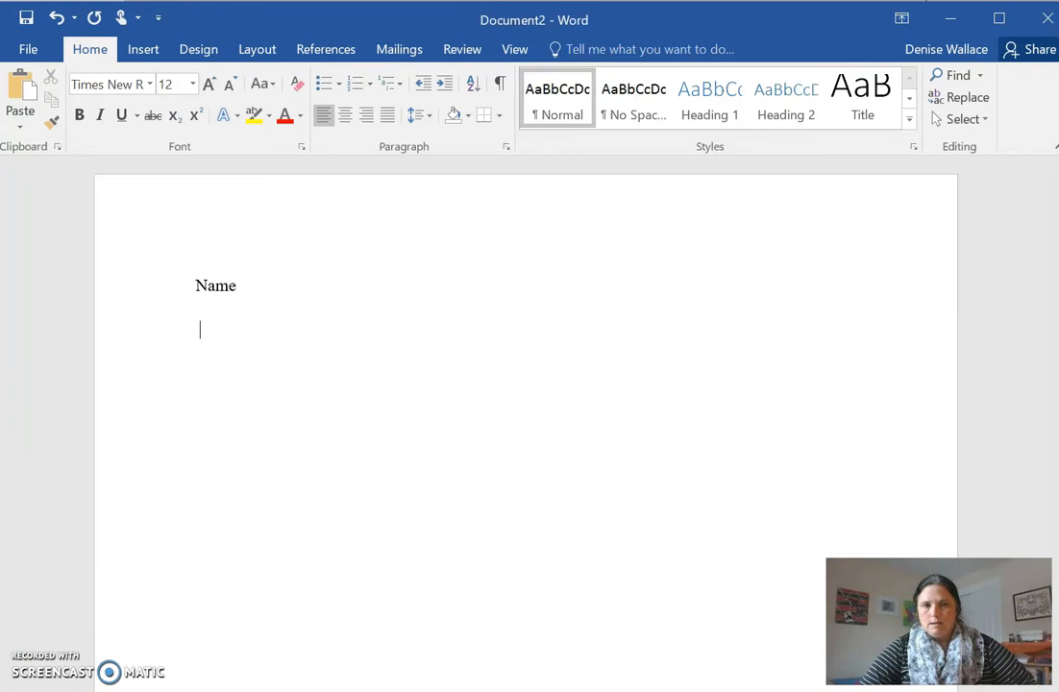
key("Return")
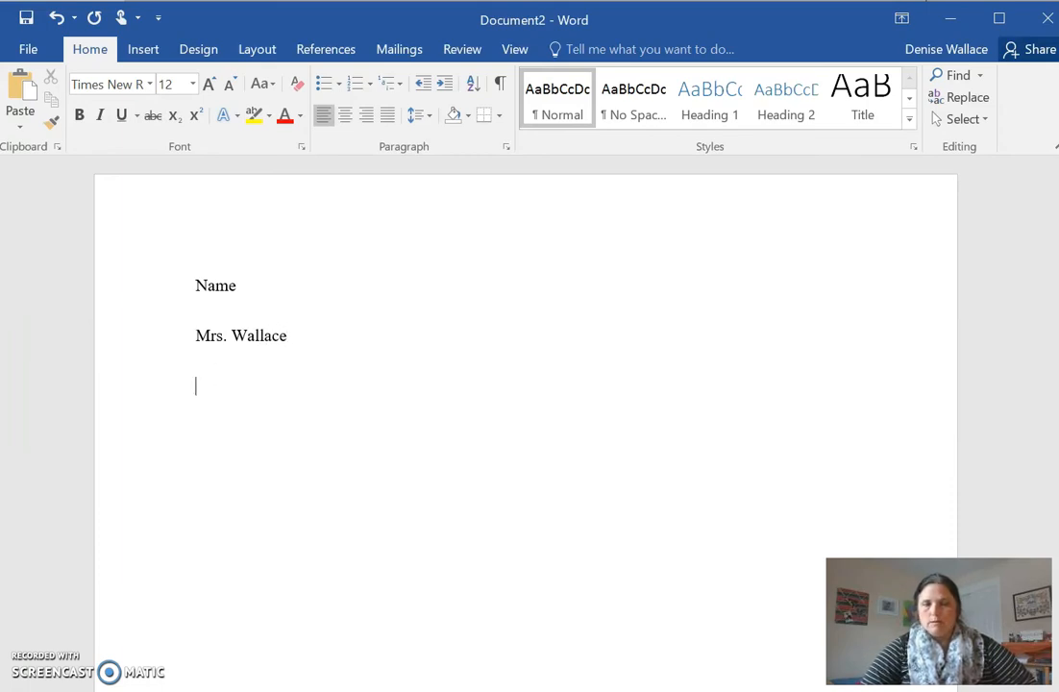
type("English 9")
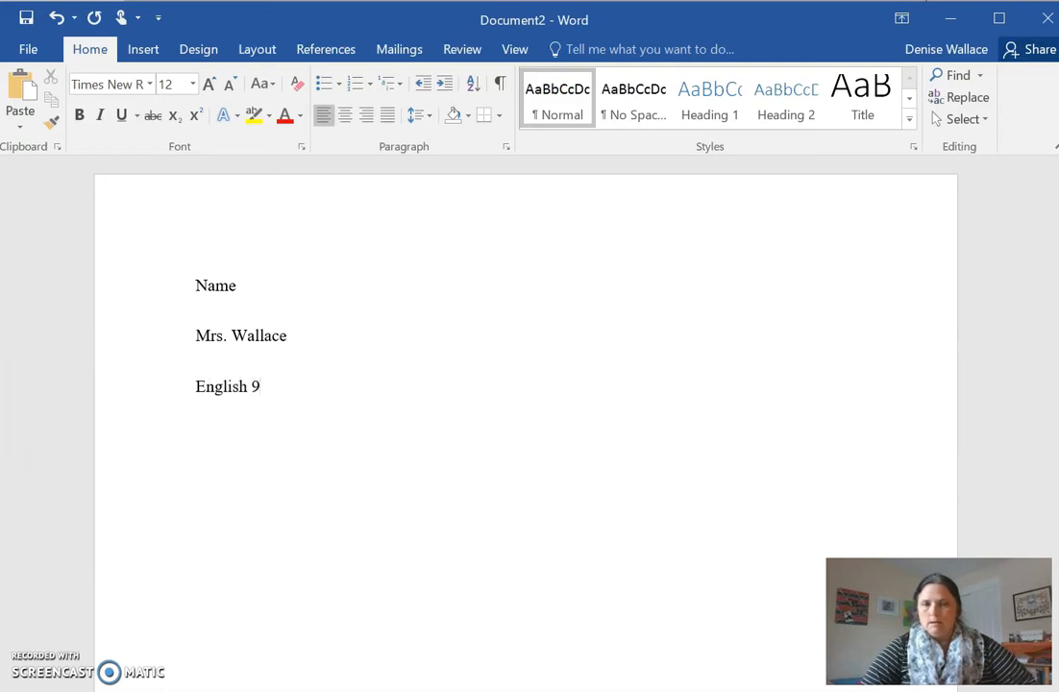
key("Return")
type("Date")
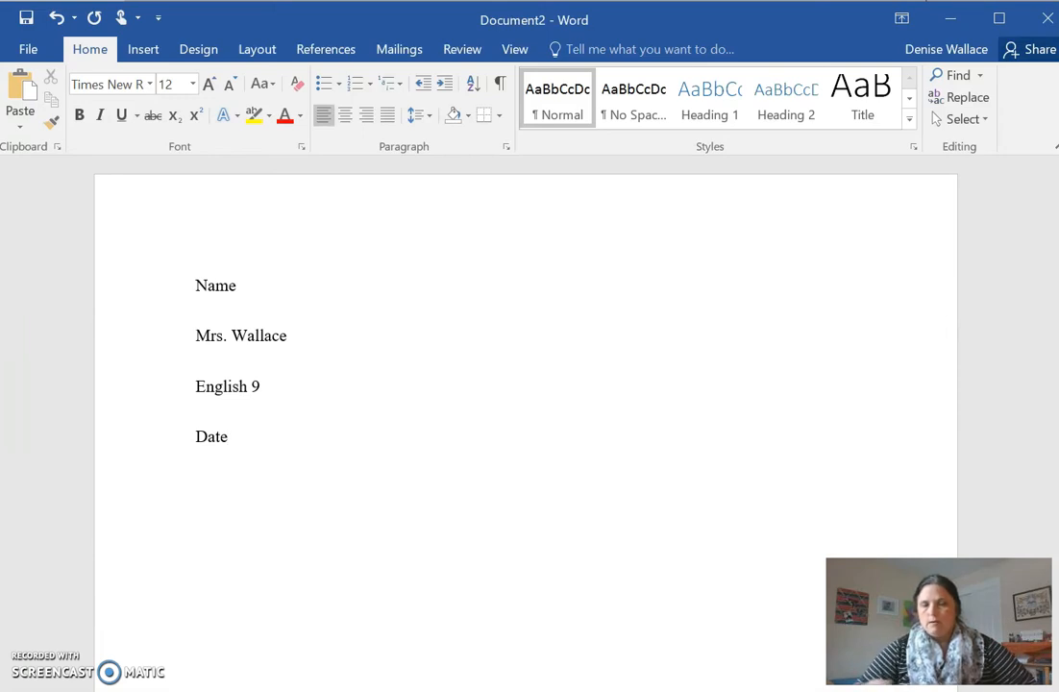
Add the centred title "Specific Title" on a new line below the date
key("Return")
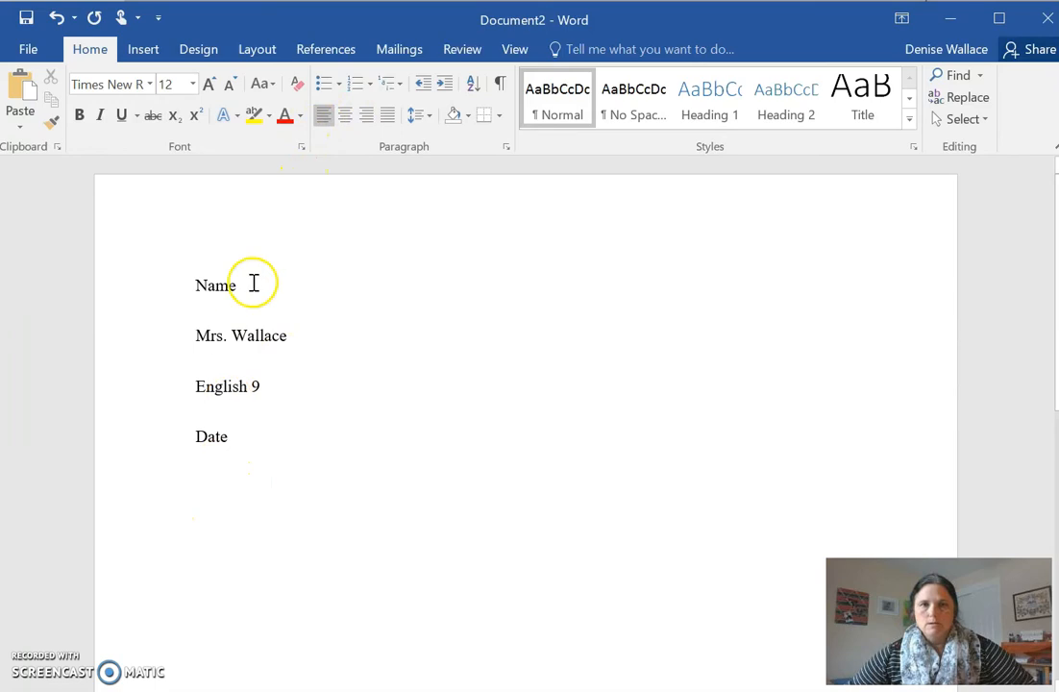
left_click(346, 115)
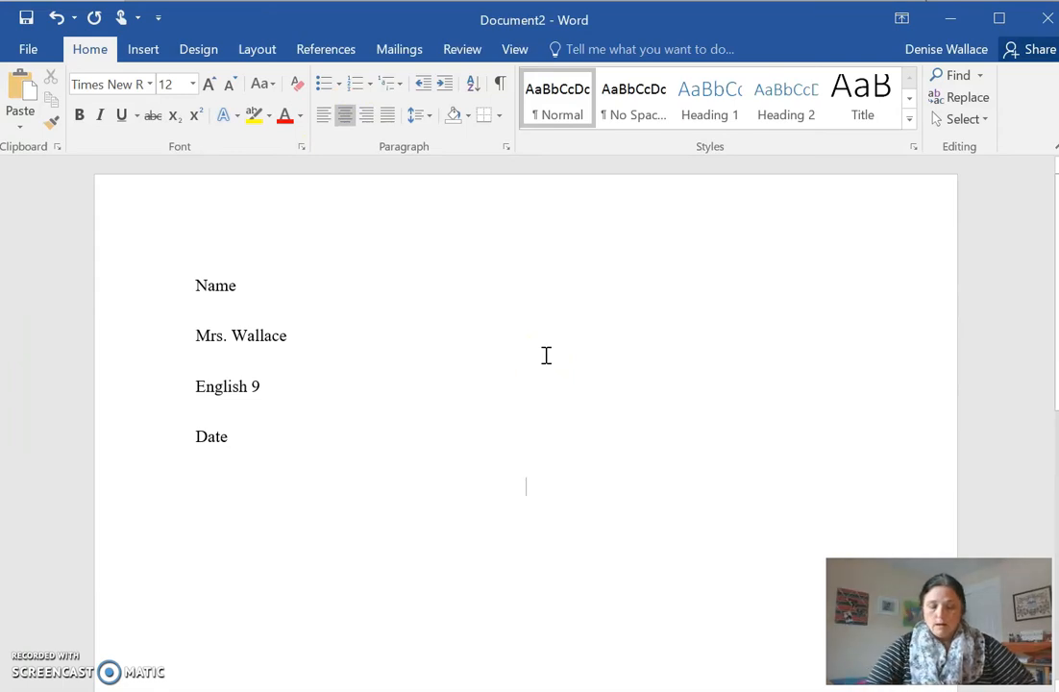
type("Sptec")
key("BackSpace")
key("BackSpace")
type("ecifi")
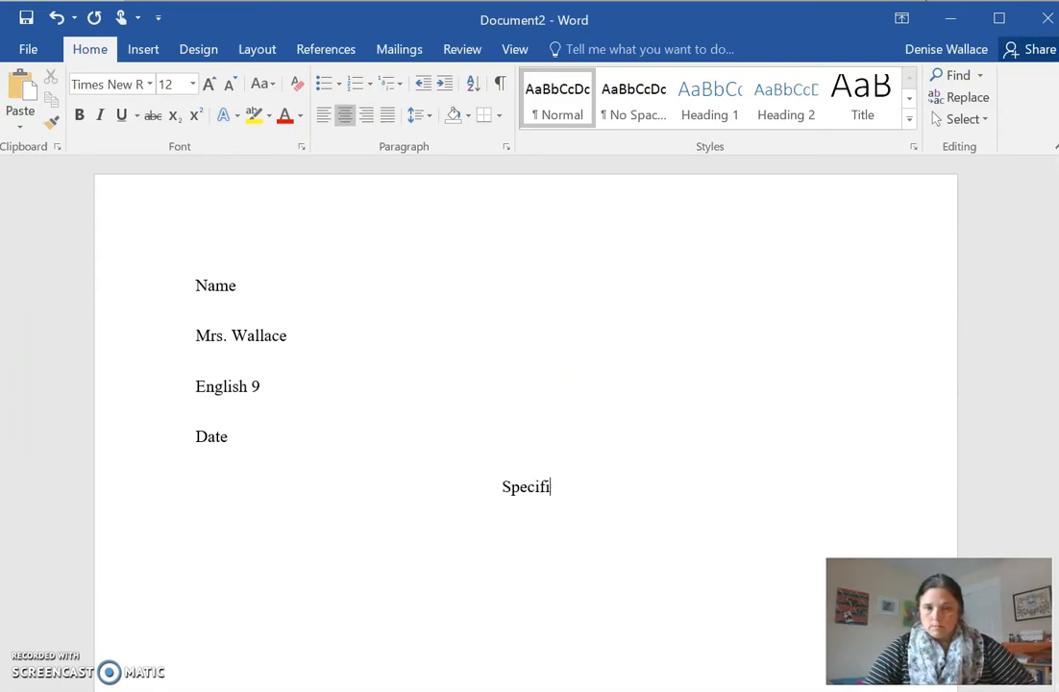
type("c Title")
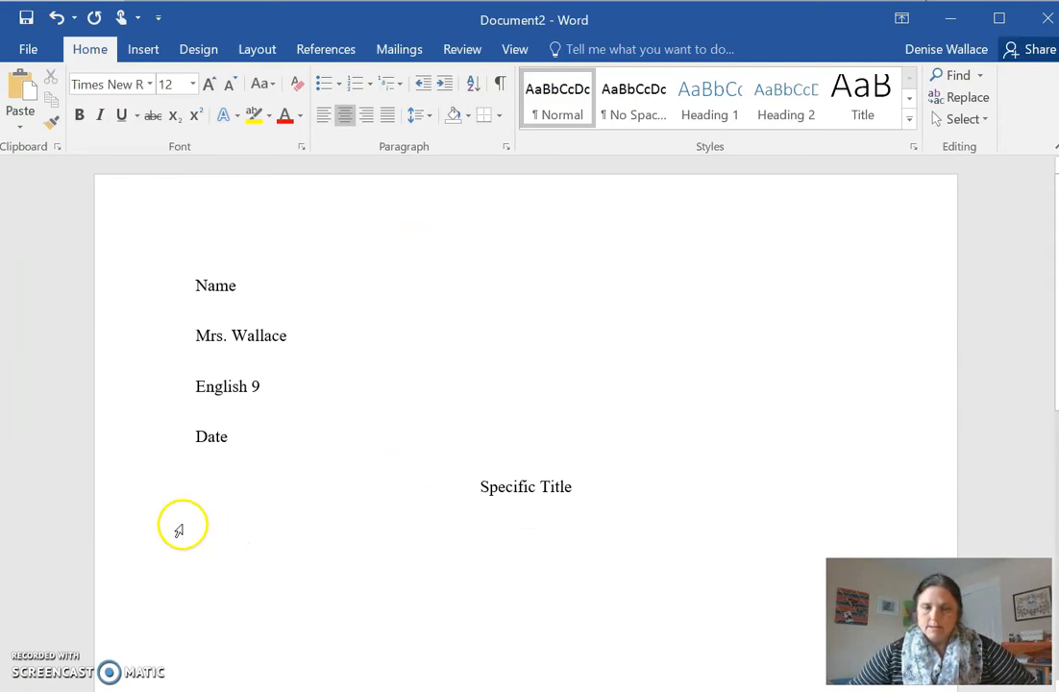
Below the title, write the left-aligned, indented paragraph "This where you will start typing your introduction paragraph. Remember to use the tab key to indent your paragraphs."
left_click(327, 122)
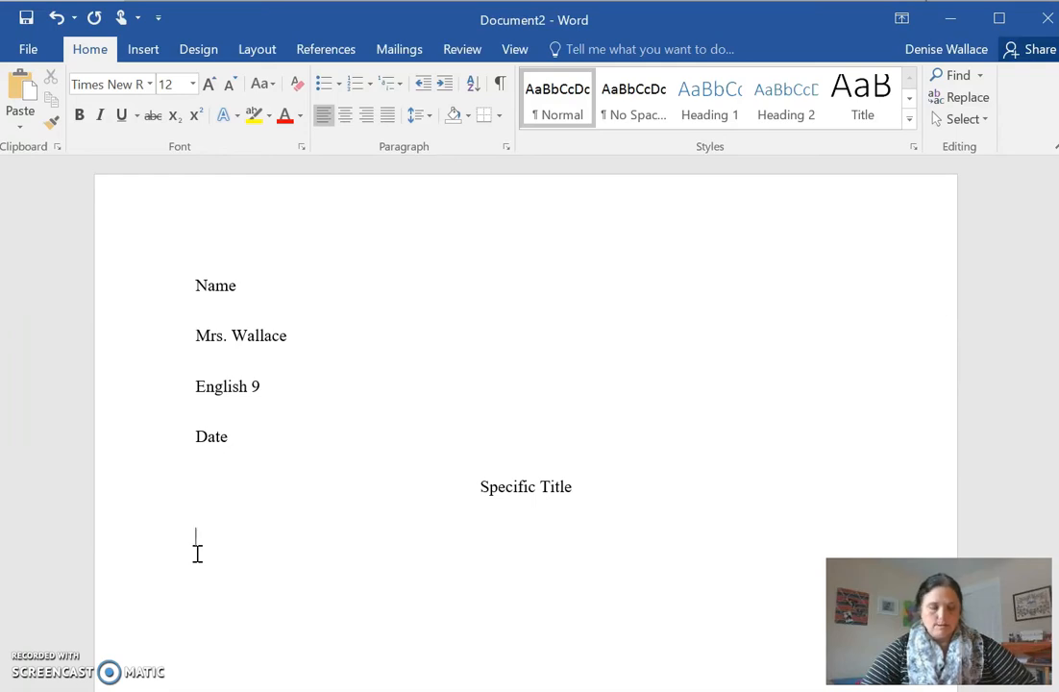
key("Tab")
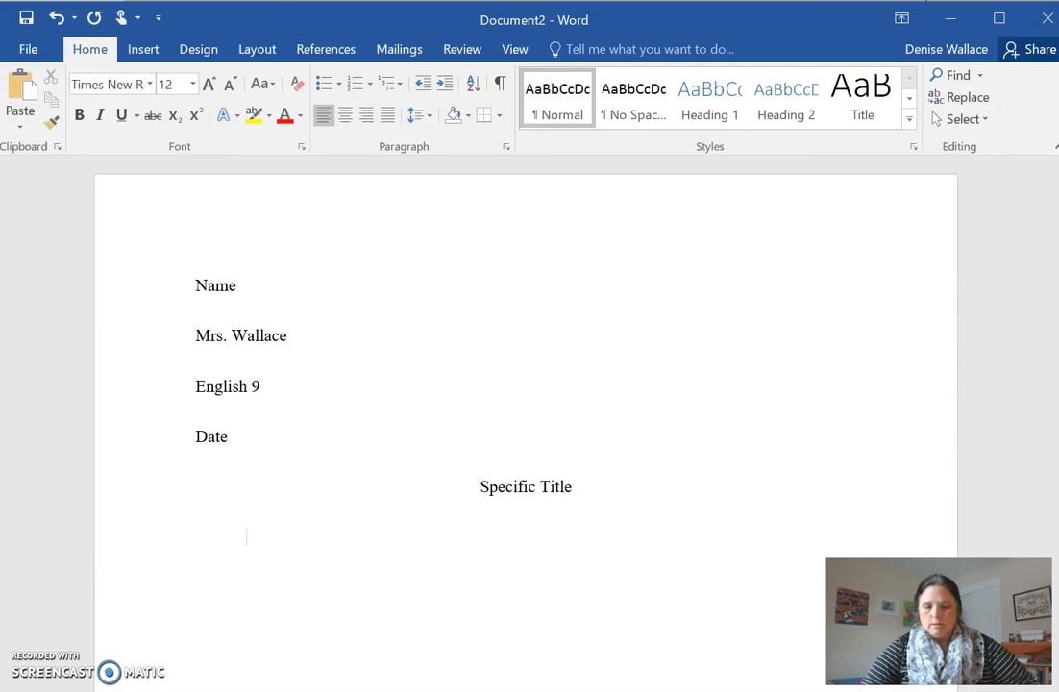
type("This wher")
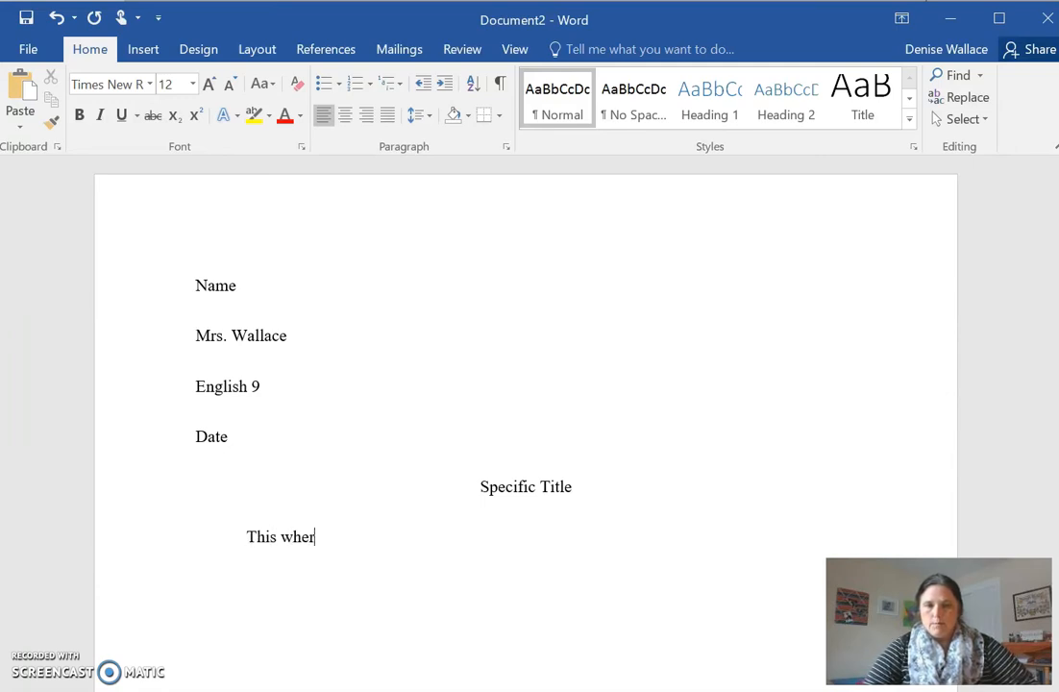
type("e you will st")
type("art st")
type(" typing your int")
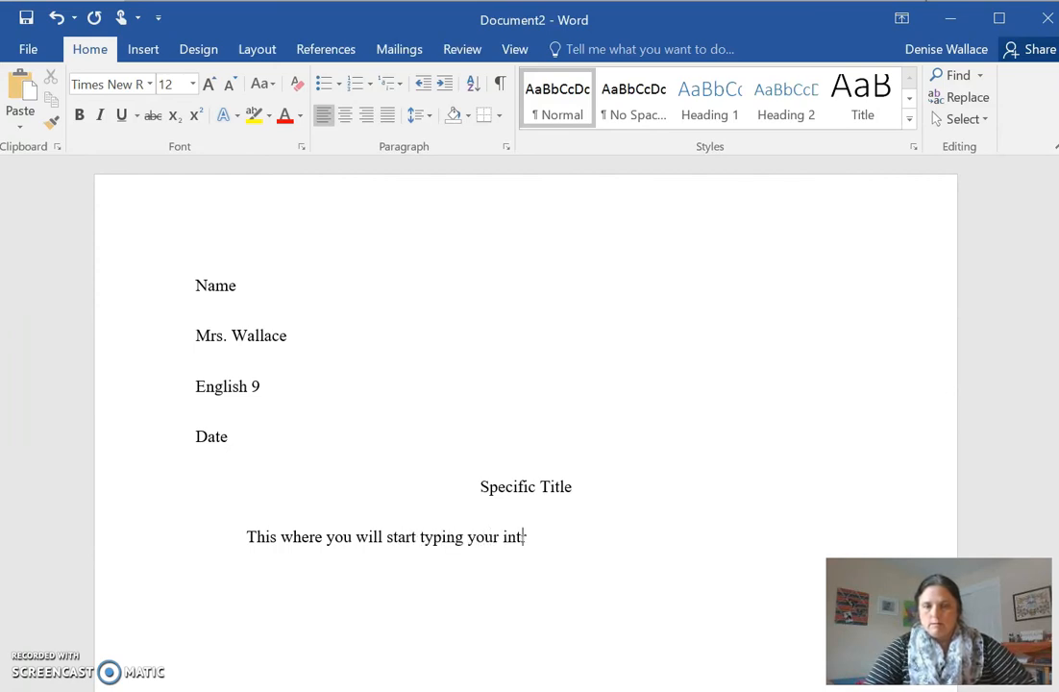
type("roduction paragra")
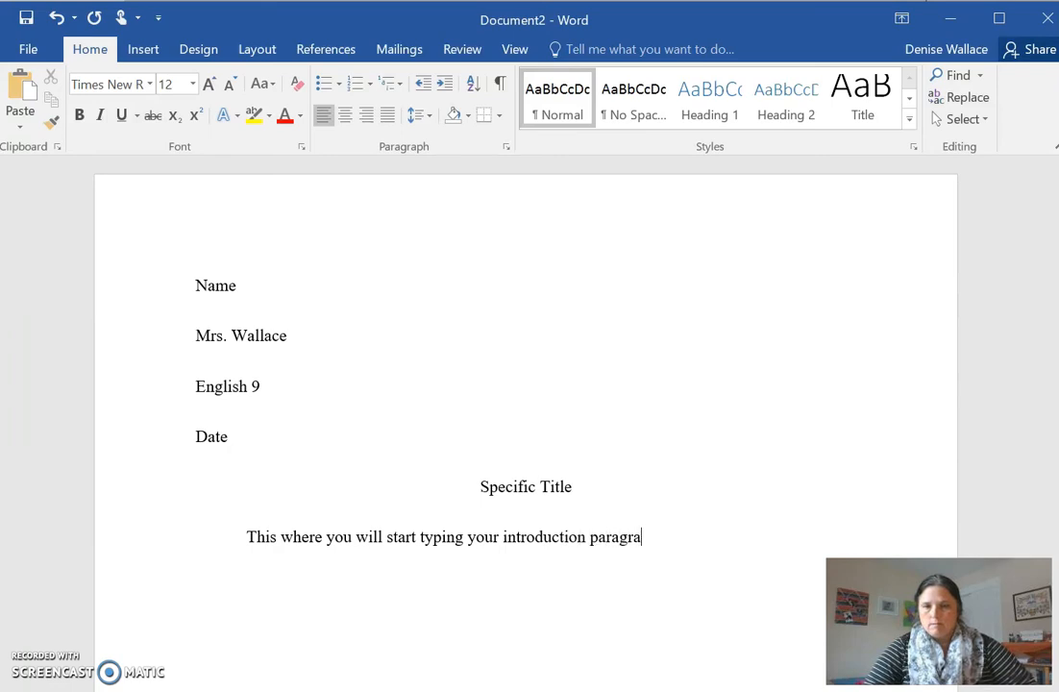
type("ph. Remember")
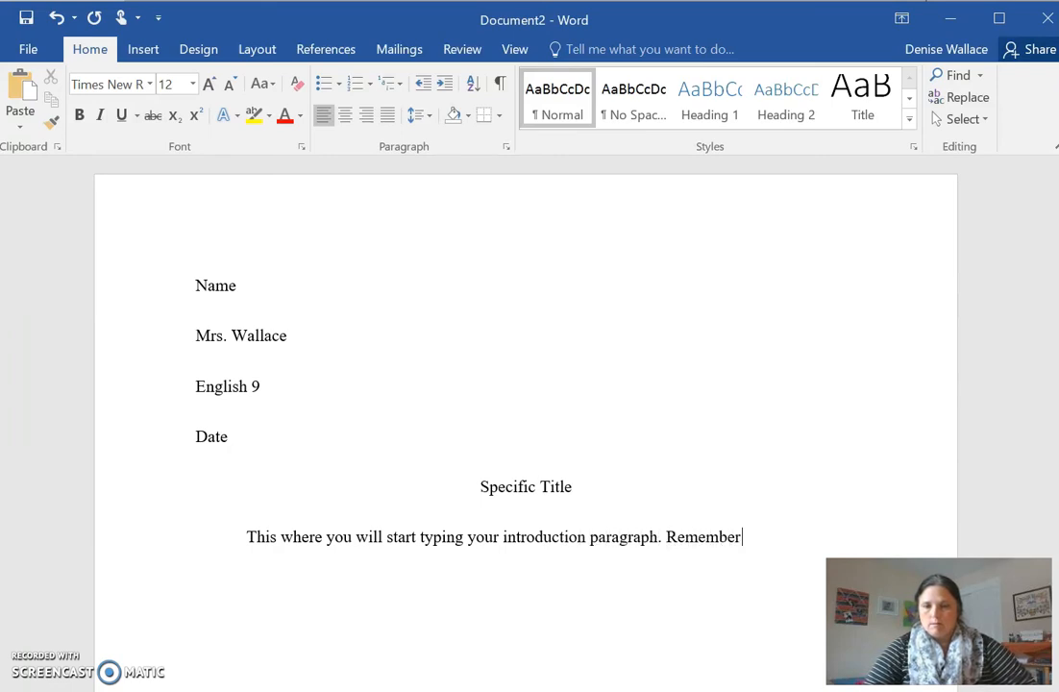
type(" to use the tab")
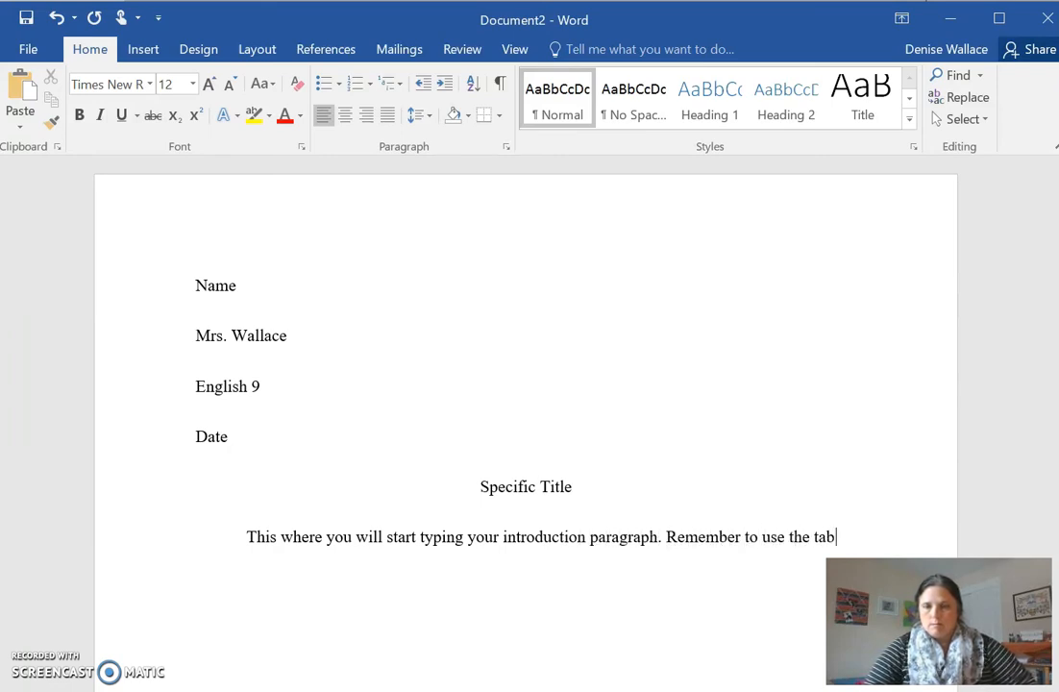
type(" key to indent yo")
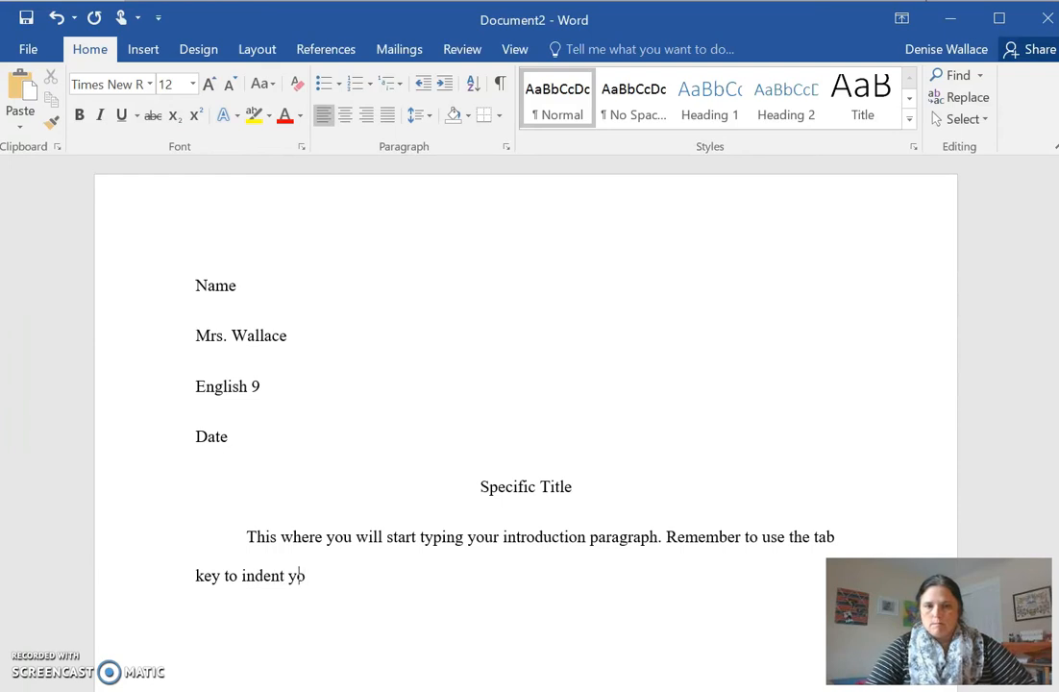
type("ur paragraphs.")
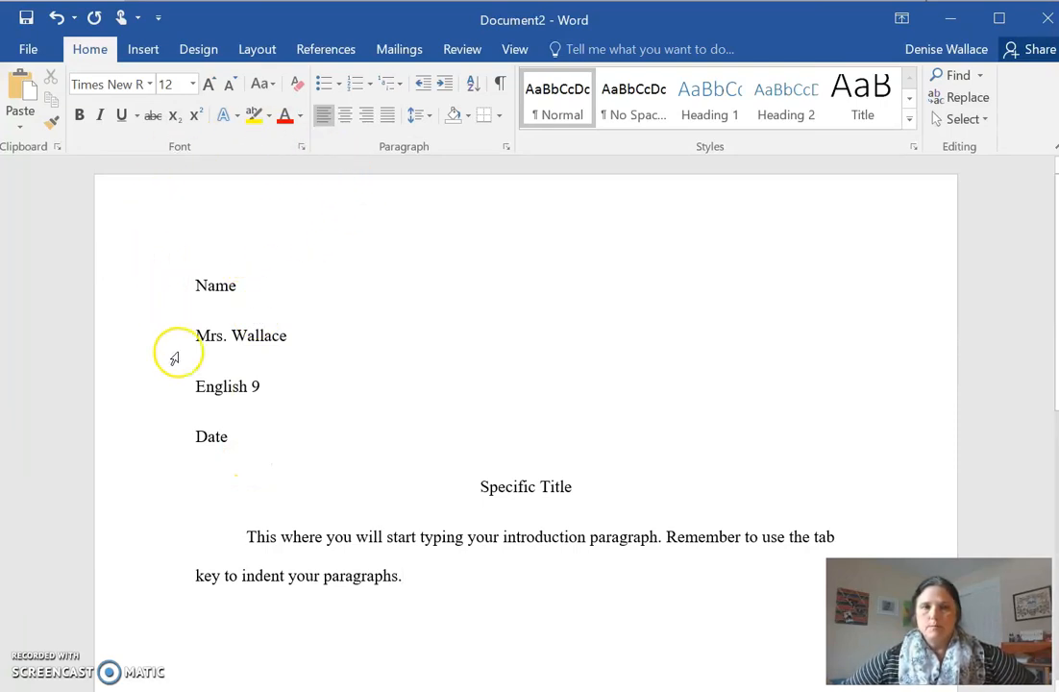
Open the page header and insert a right-aligned page number at the top of the page using Plain Number 3
double_click(186, 213)
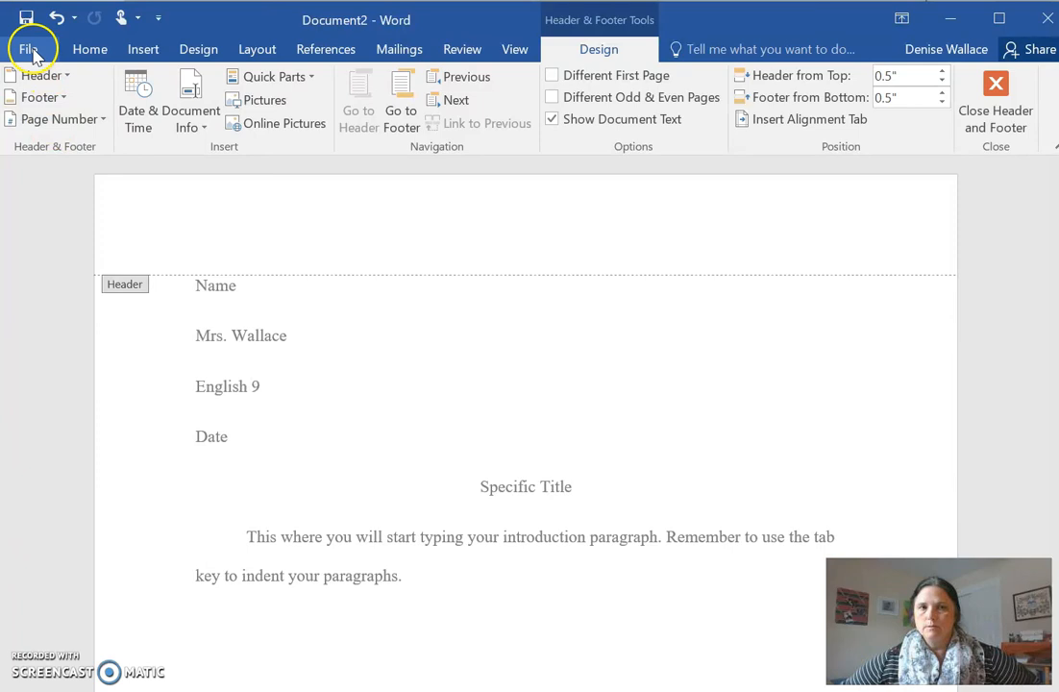
left_click(43, 125)
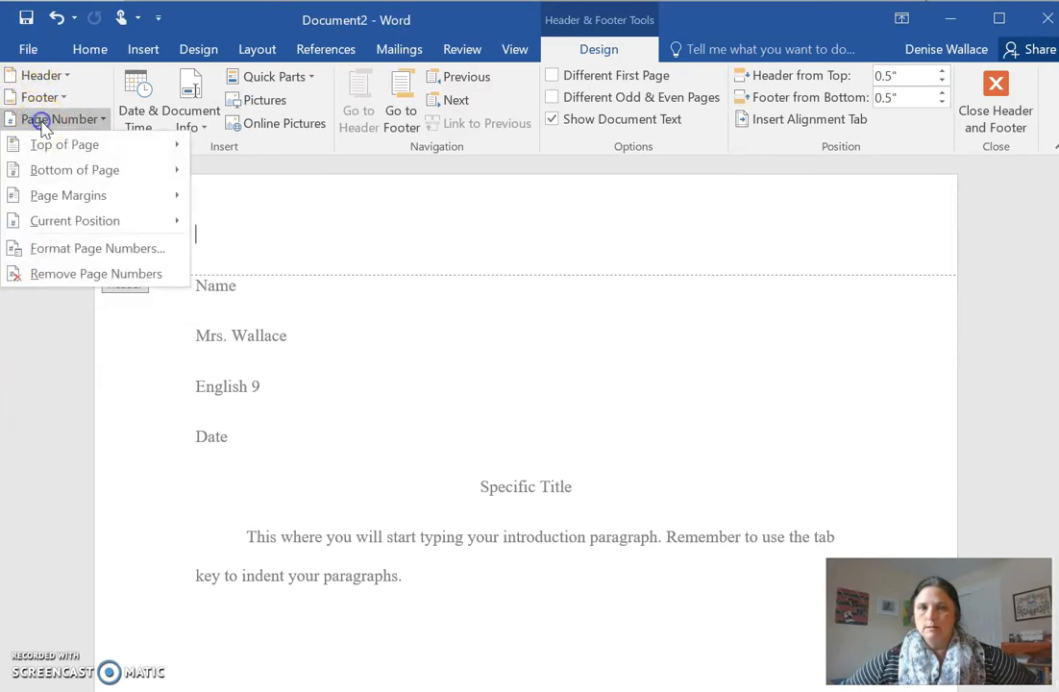
mouse_move(43, 145)
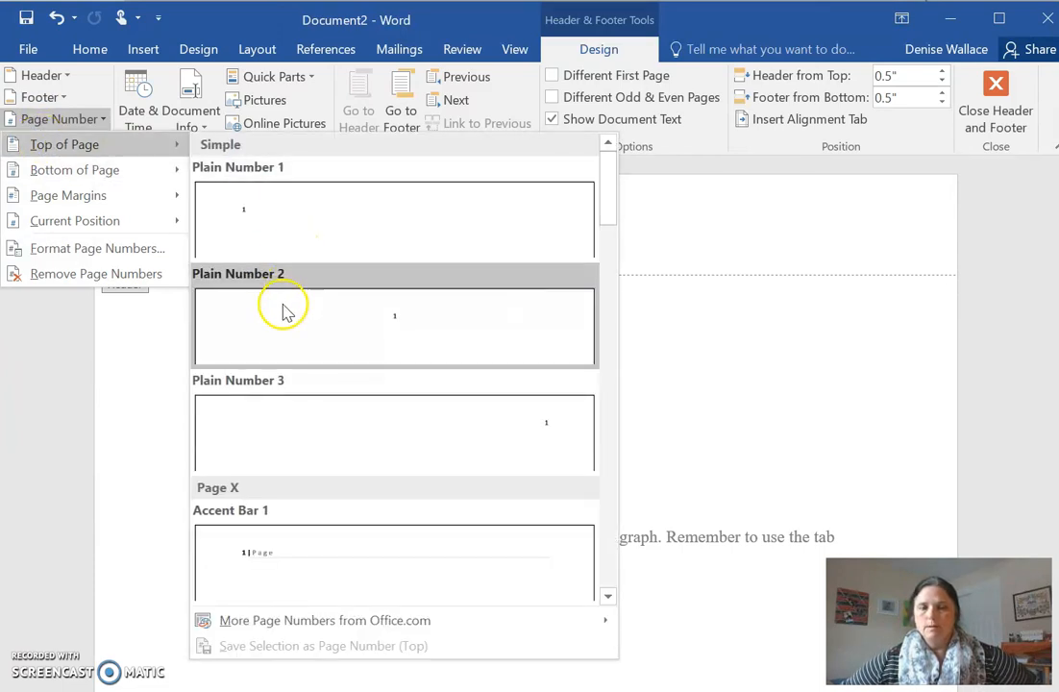
left_click(277, 423)
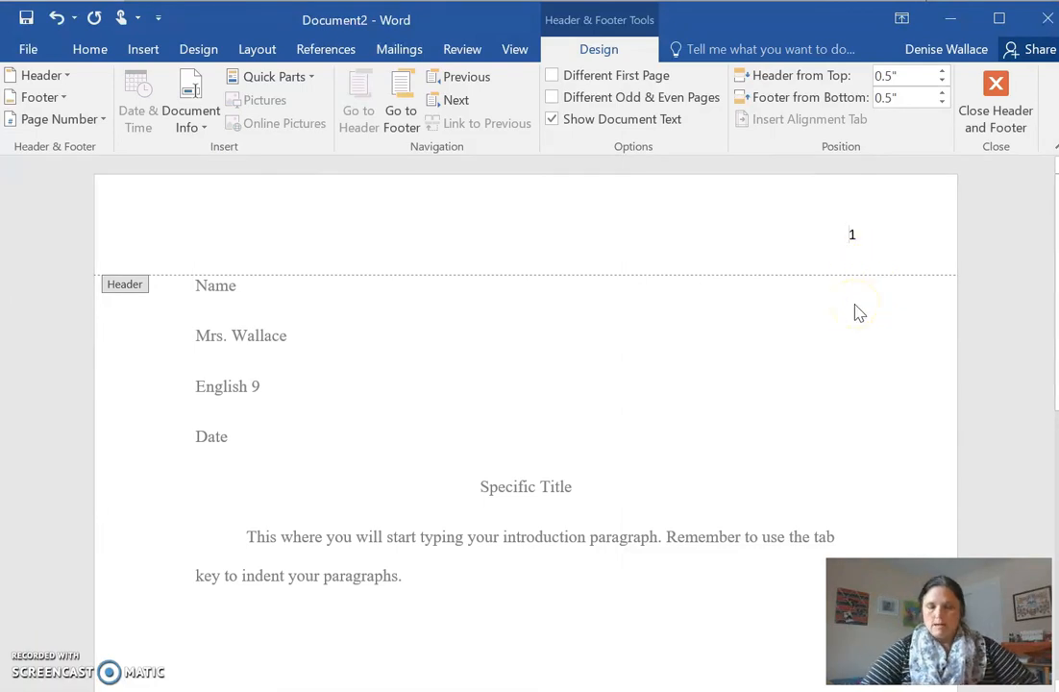
Write "Last Name" followed by a space before the header's page number, and return to the body text
type("Las")
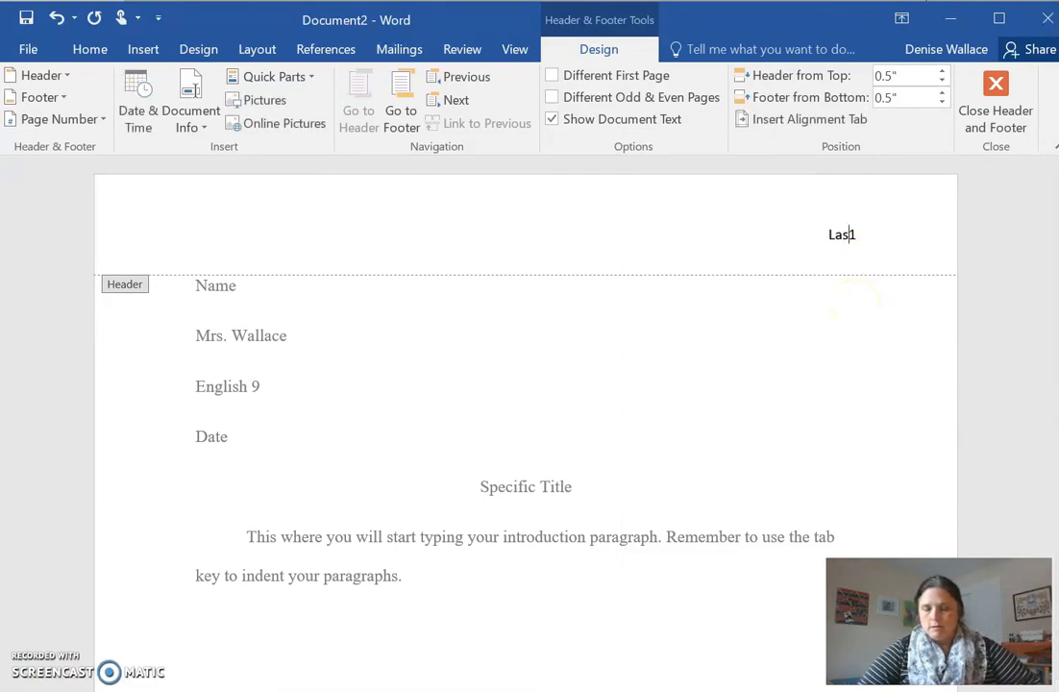
type("t")
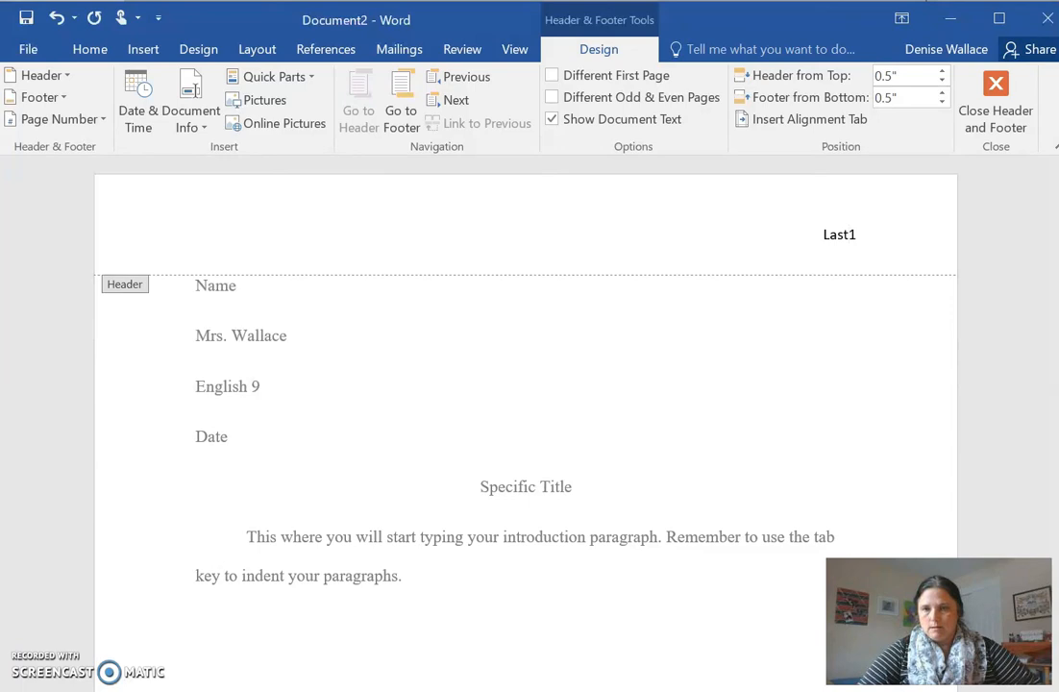
type(" Name")
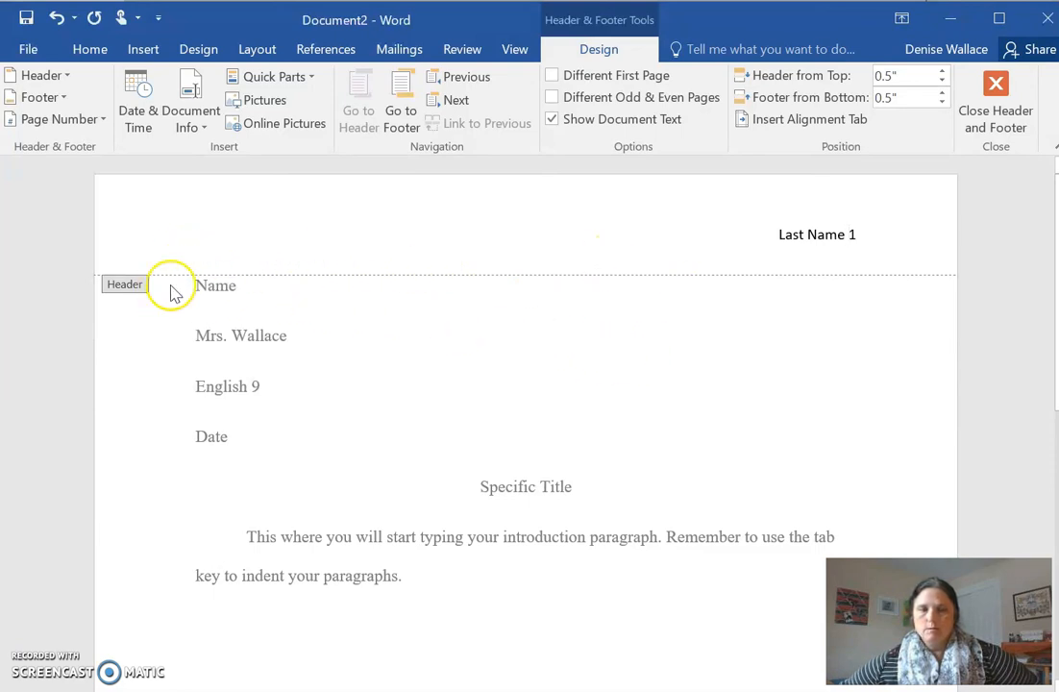
double_click(423, 343)
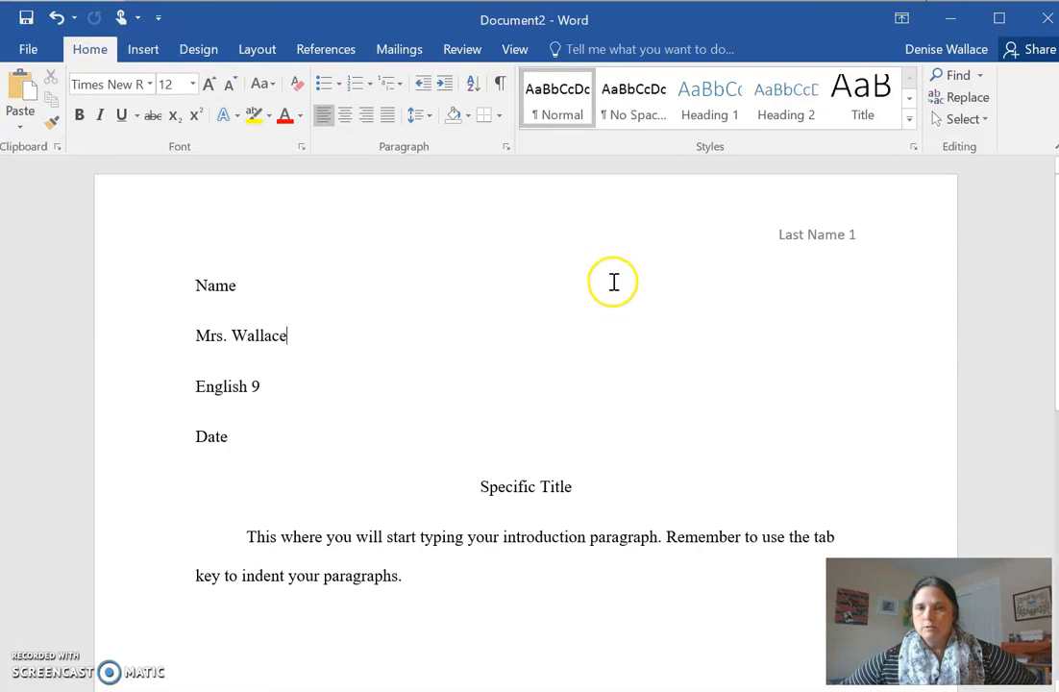
Reopen the page header for editing and return to the body text
left_click(592, 204)
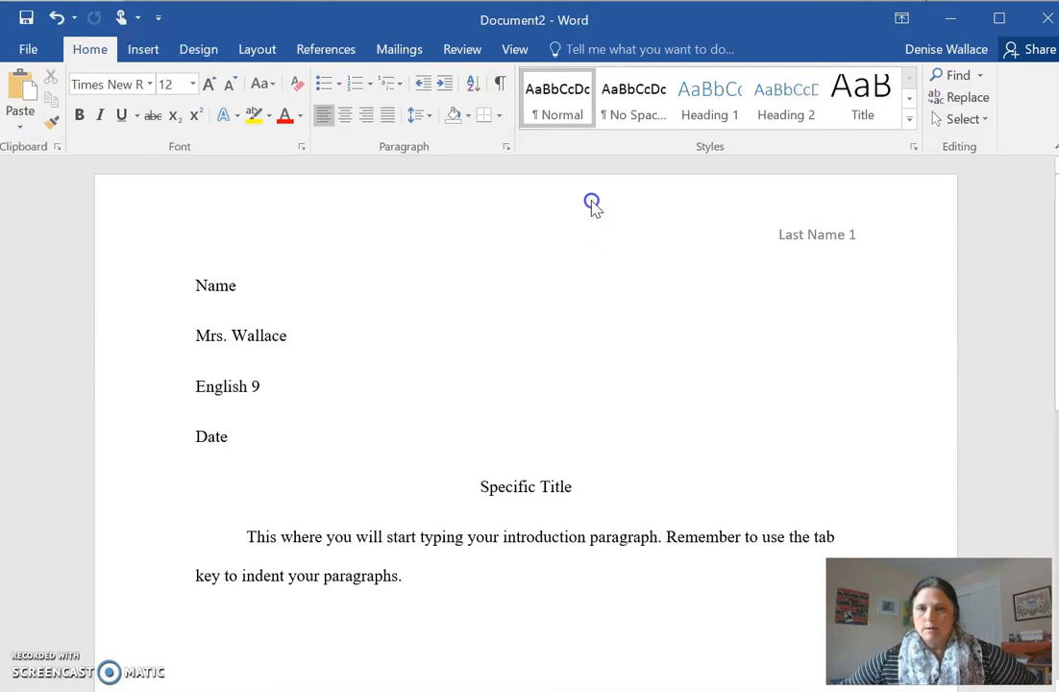
double_click(592, 204)
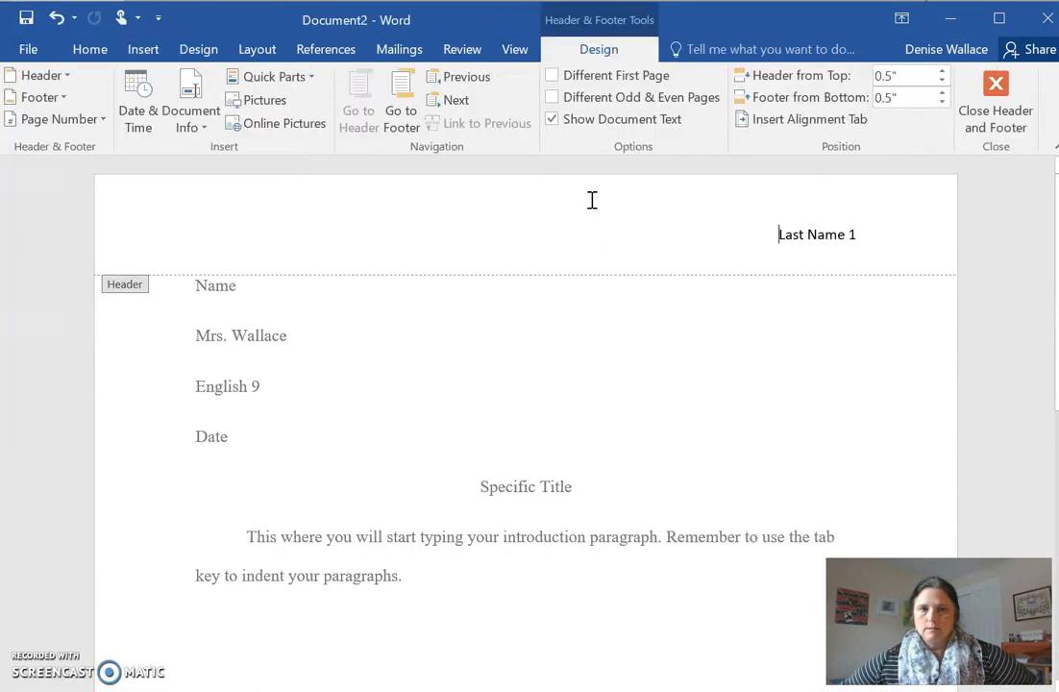
left_click(535, 330)
double_click(536, 329)
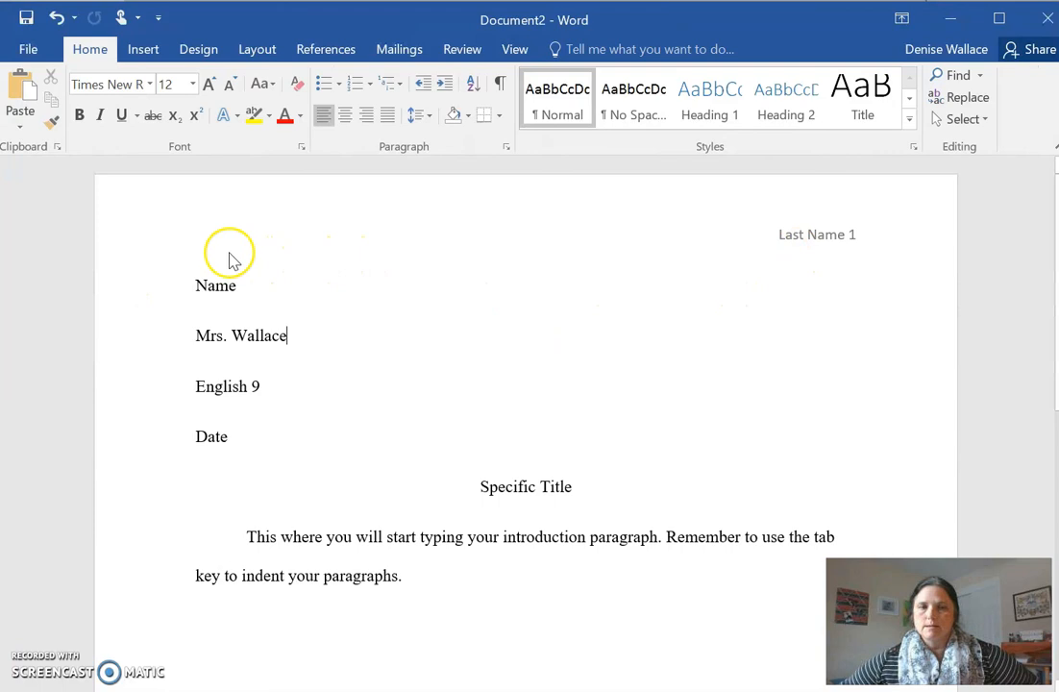
left_click_drag(191, 278, 258, 436)
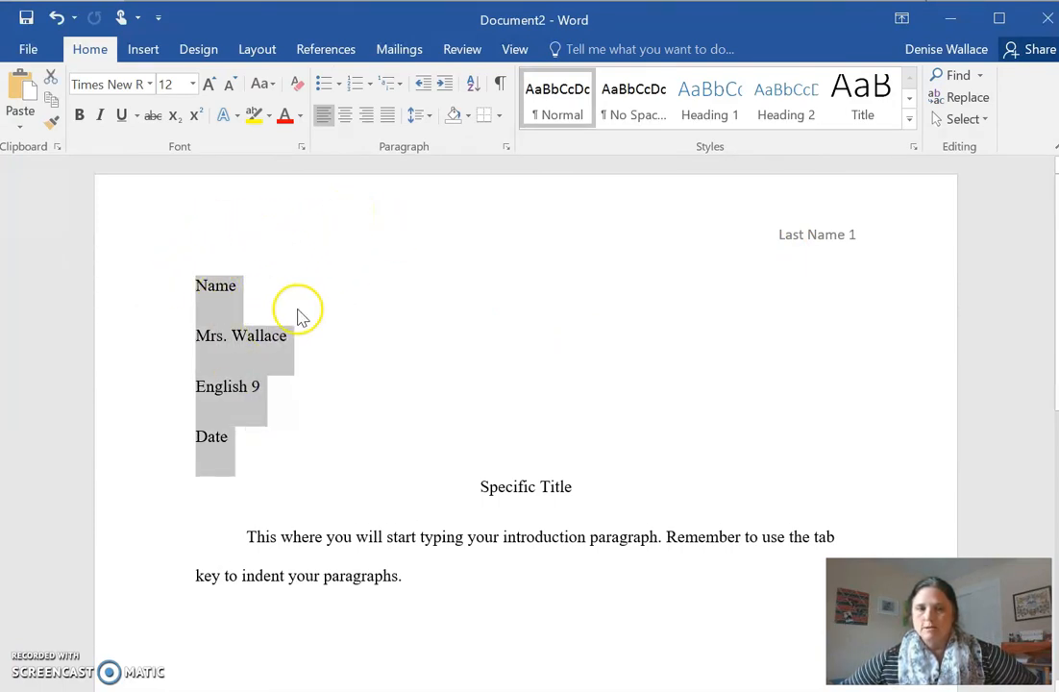
left_click(193, 290)
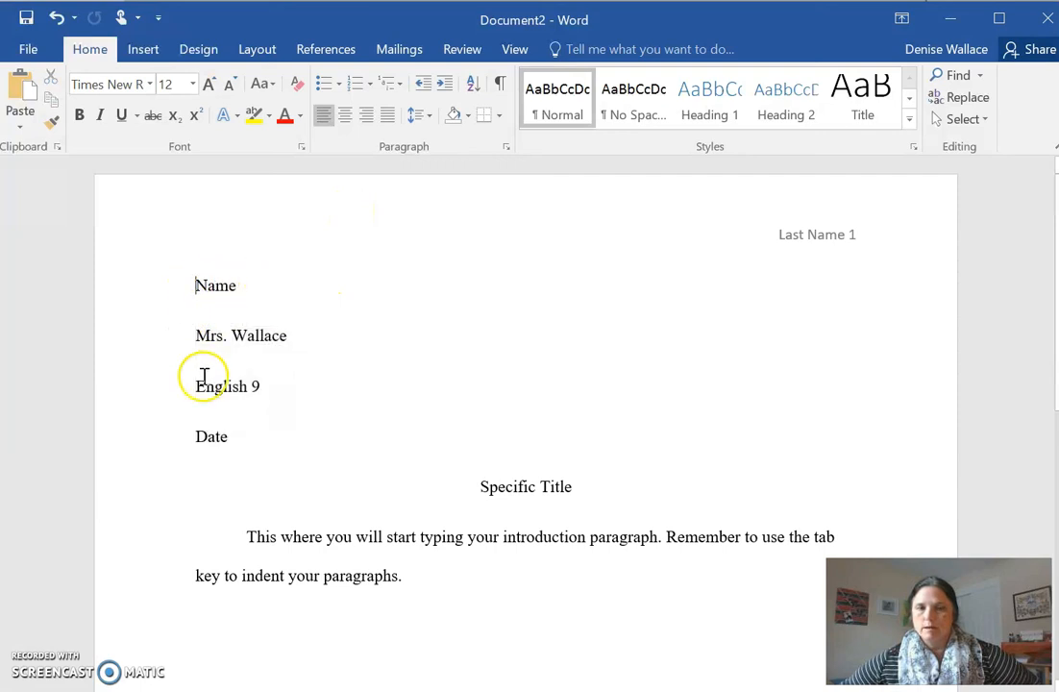